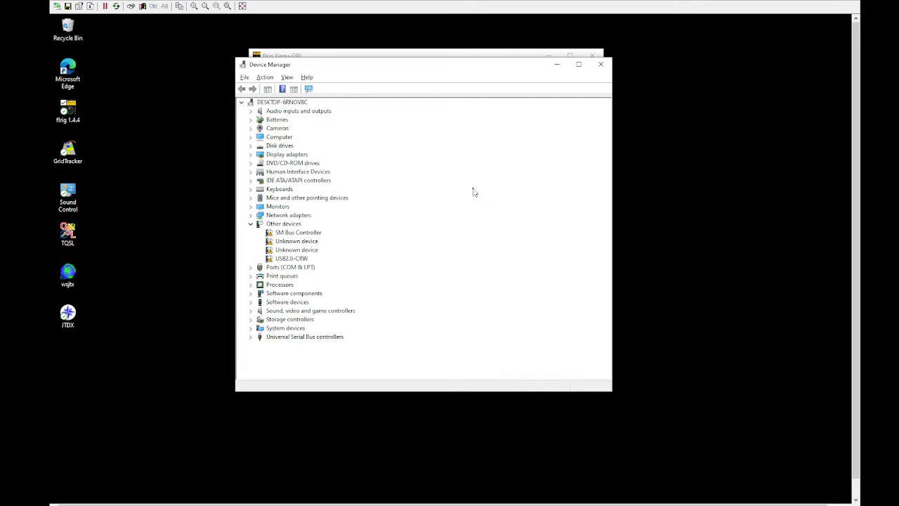
Reveal the radio's USB serial port (COM5) and its Xiegu G90 audio and sound devices in the device tree
left_click(251, 267)
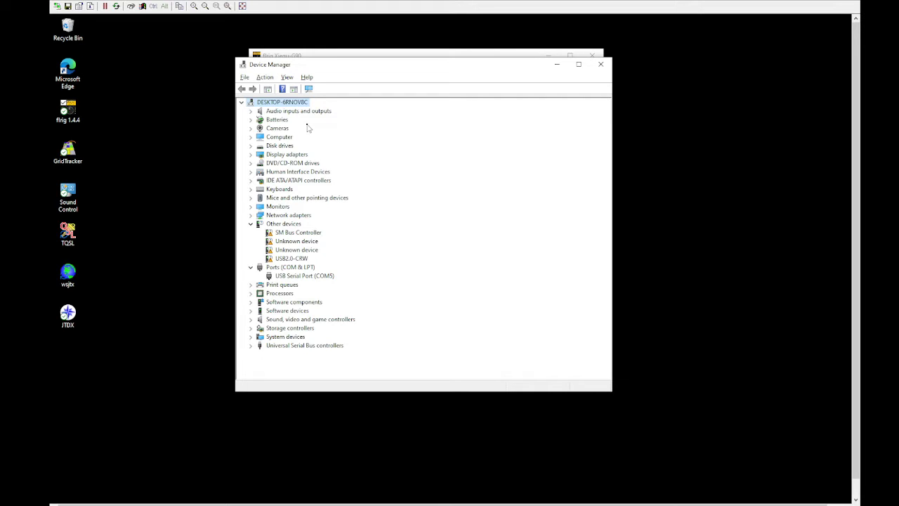
left_click(251, 111)
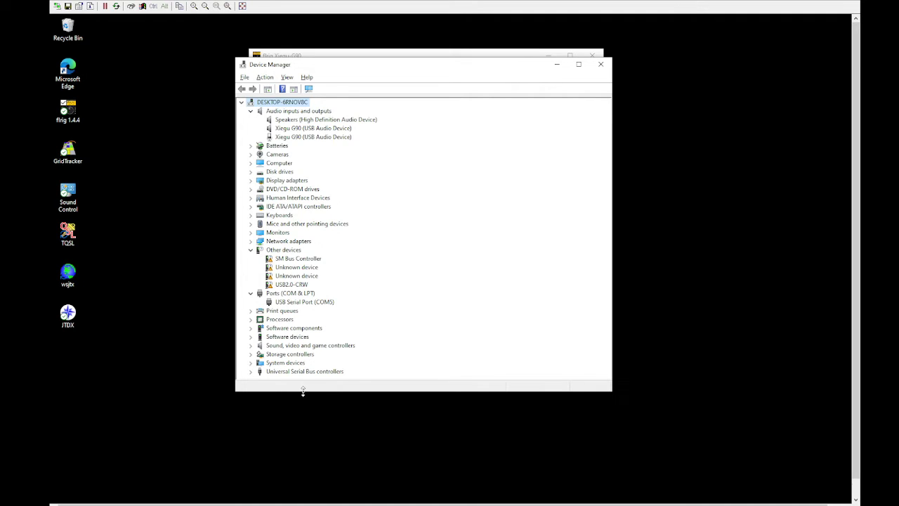
left_click(252, 346)
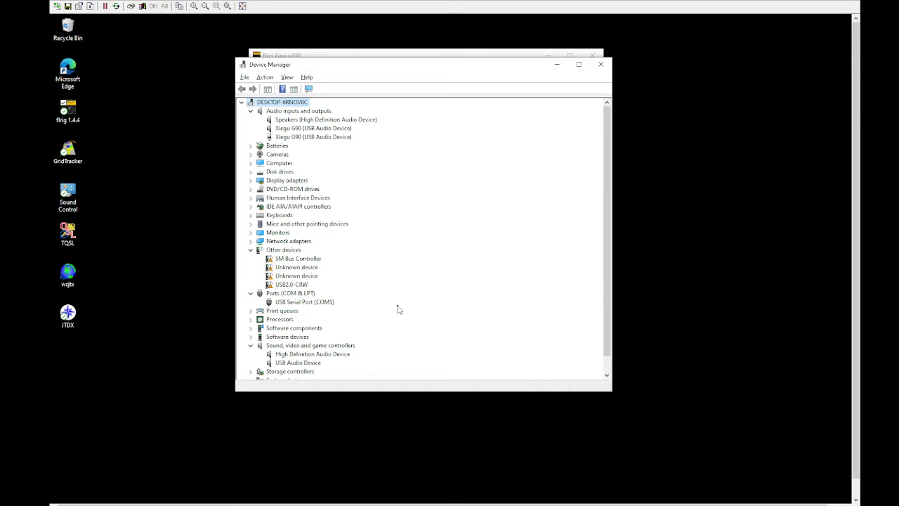
Close Device Manager to return to flrig's Xcvr settings showing the Xiegu-G90 on COM5 at 19200 baud
left_click(603, 65)
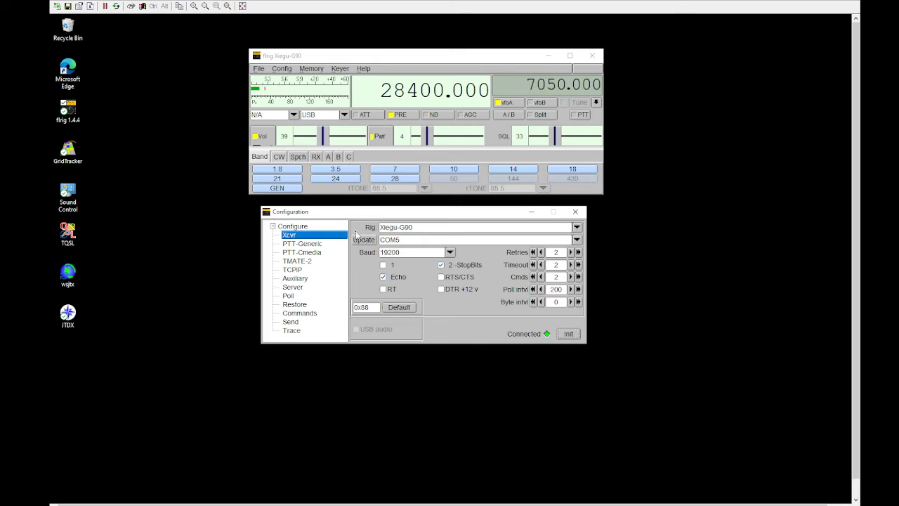
Re-select Xiegu-G90 as the rig and dismiss the extra controls window that pops up
left_click(577, 227)
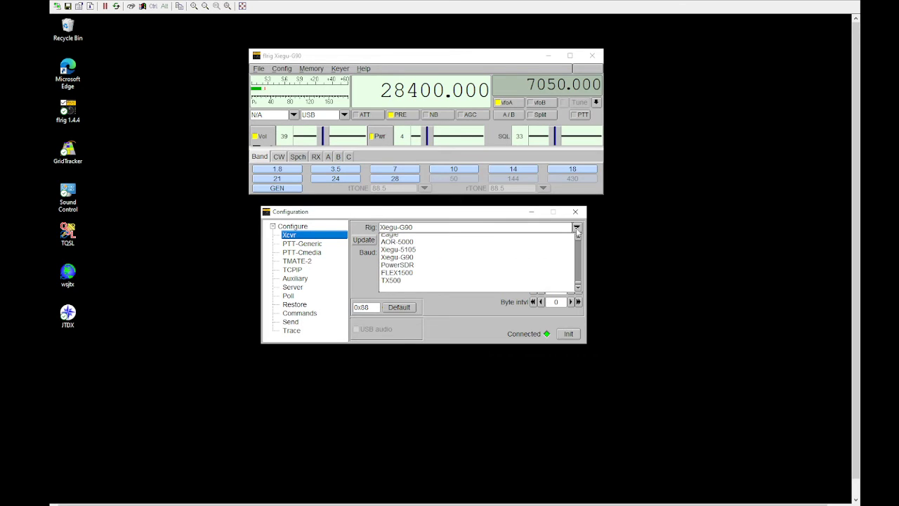
left_click(413, 258)
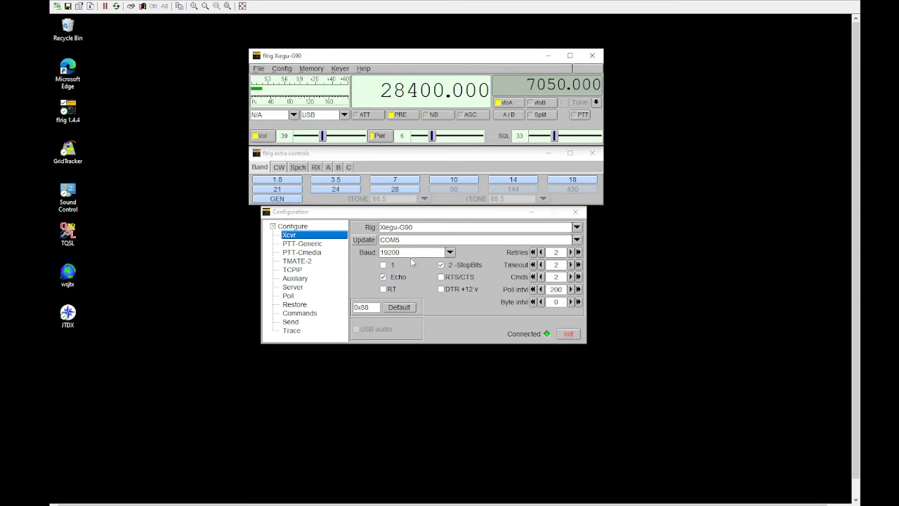
left_click(592, 152)
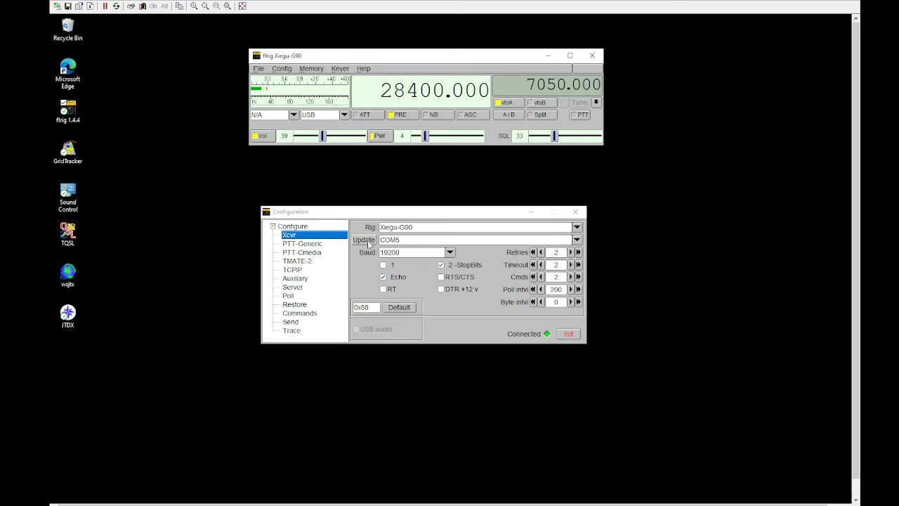
left_click(577, 240)
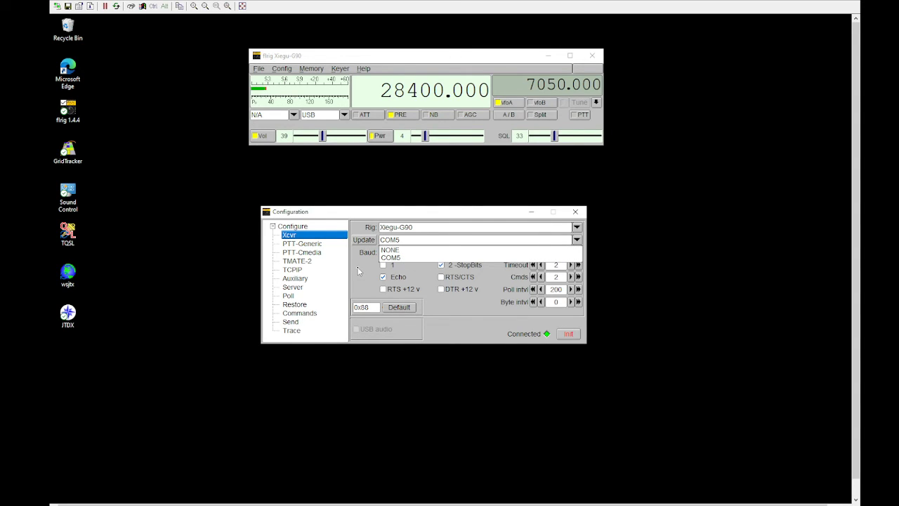
Choose COM5 as the radio's port and close the transceiver configuration
left_click(397, 258)
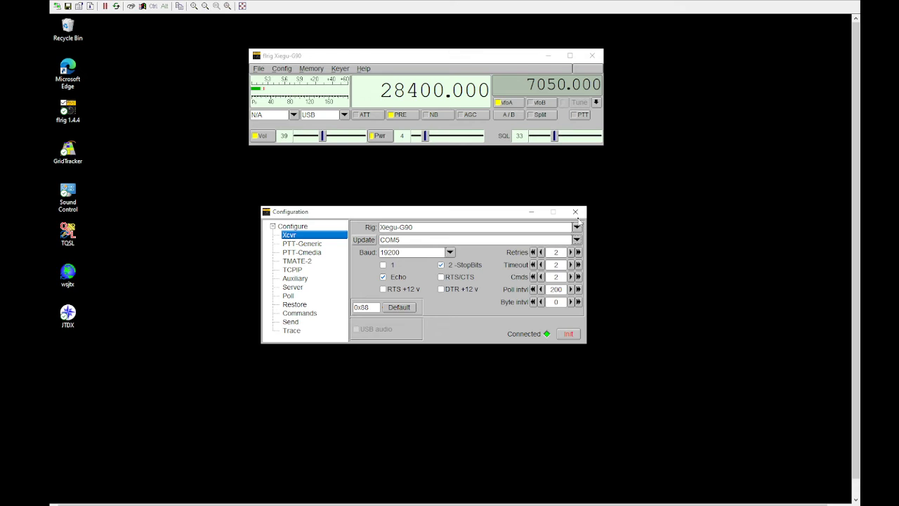
left_click(575, 211)
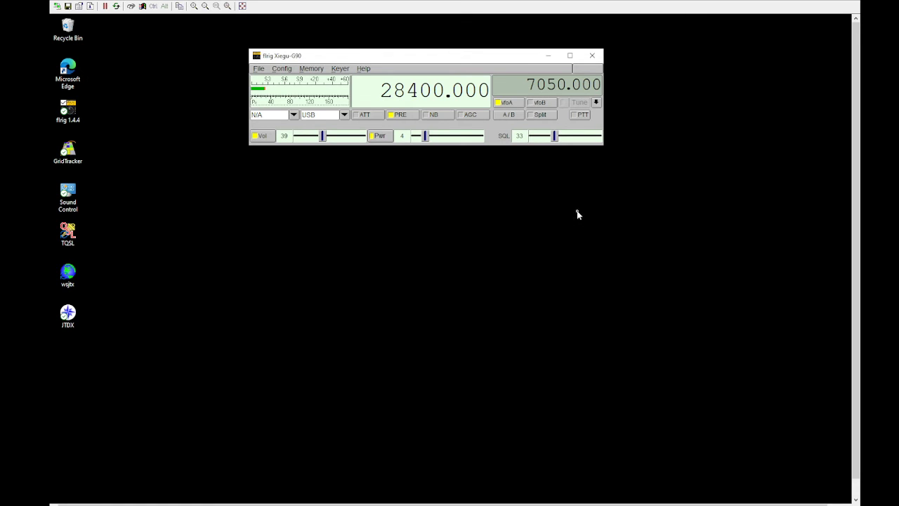
Quit flrig entirely, leaving only the desktop
left_click(592, 55)
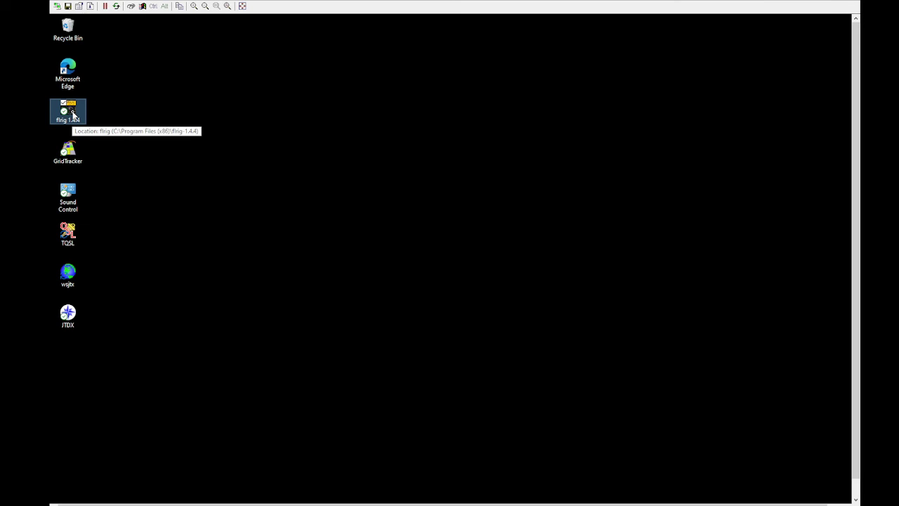
Relaunch flrig from the desktop and Init the Xiegu-G90 connection on COM5 at 19200 baud
double_click(74, 116)
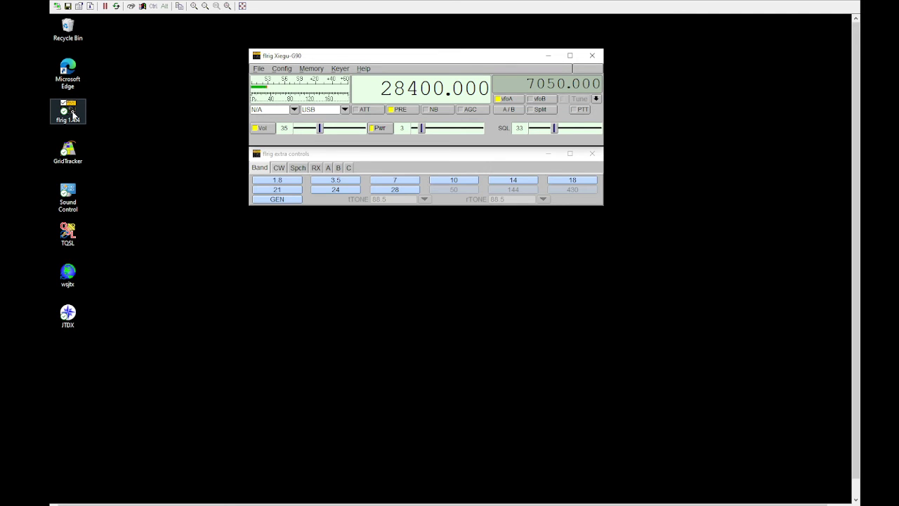
left_click(282, 68)
mouse_move(281, 78)
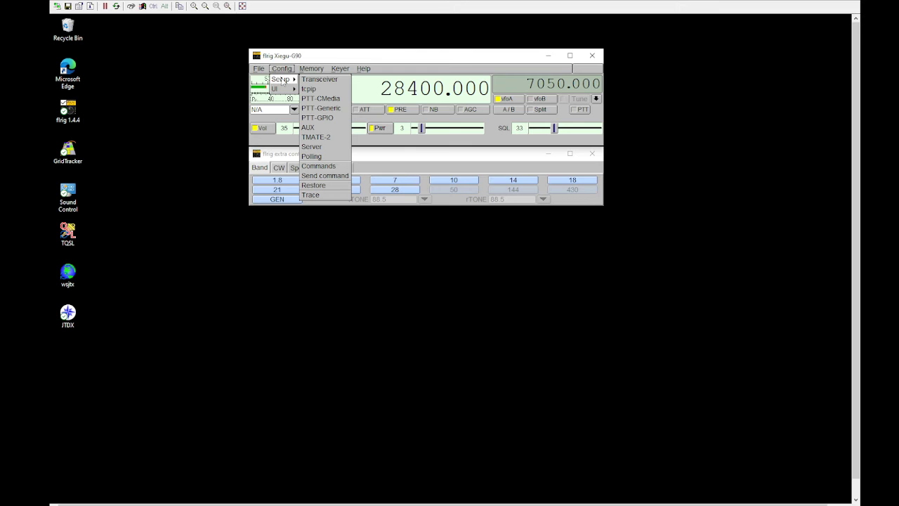
left_click(311, 80)
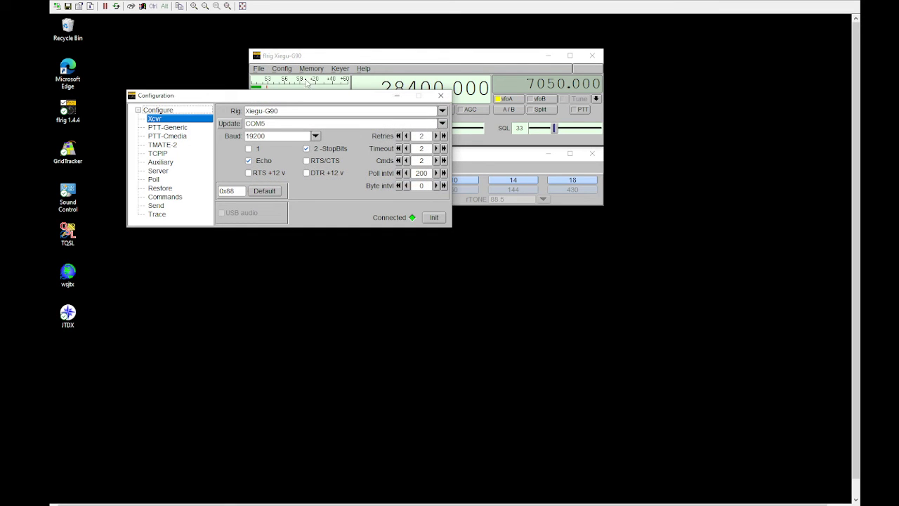
mouse_move(291, 96)
left_mouse_down()
mouse_move(315, 149)
mouse_move(418, 235)
left_mouse_up()
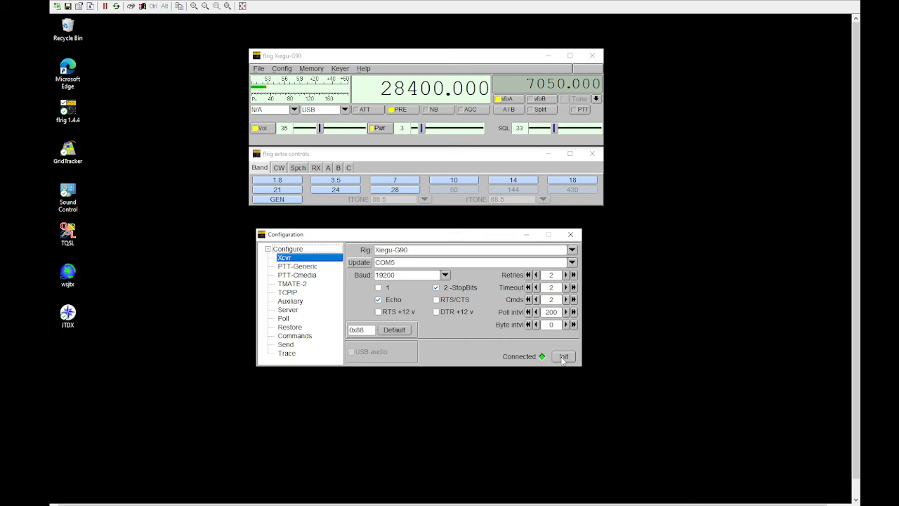
left_click(564, 357)
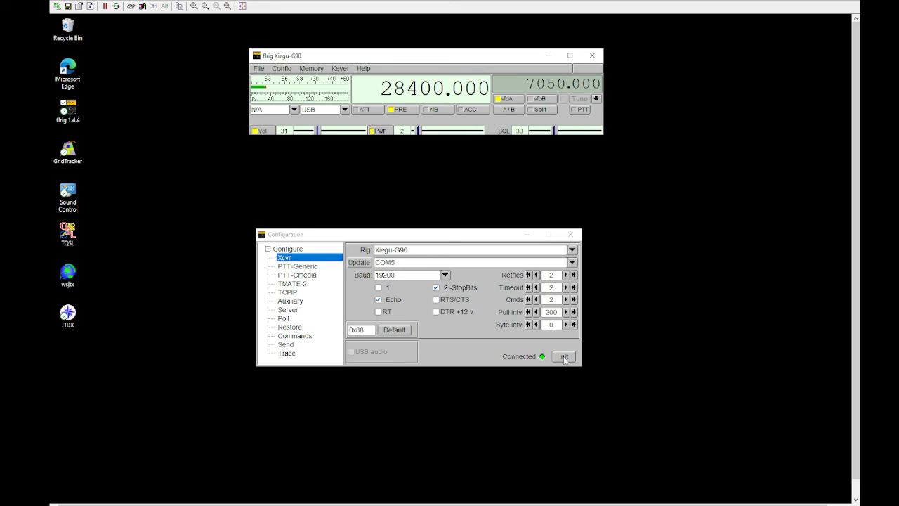
Close the configuration dialog, leaving the main window connected to the G90
left_click(572, 235)
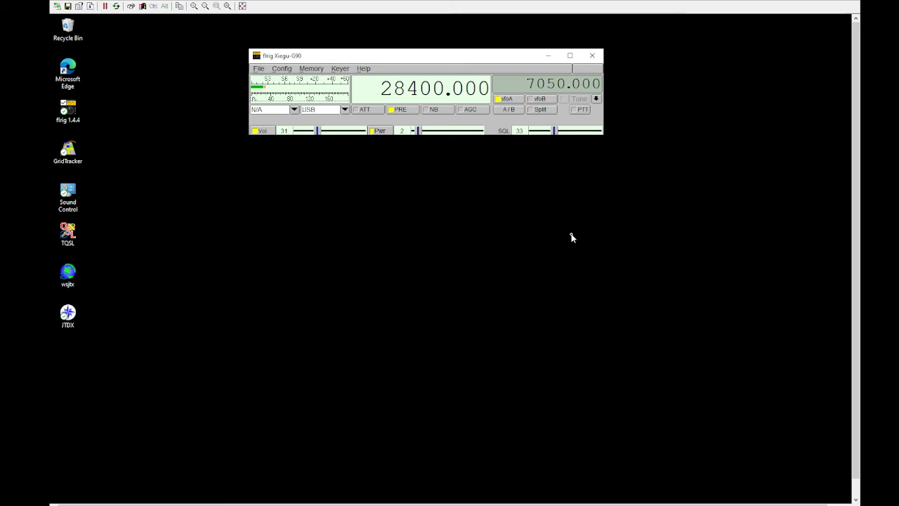